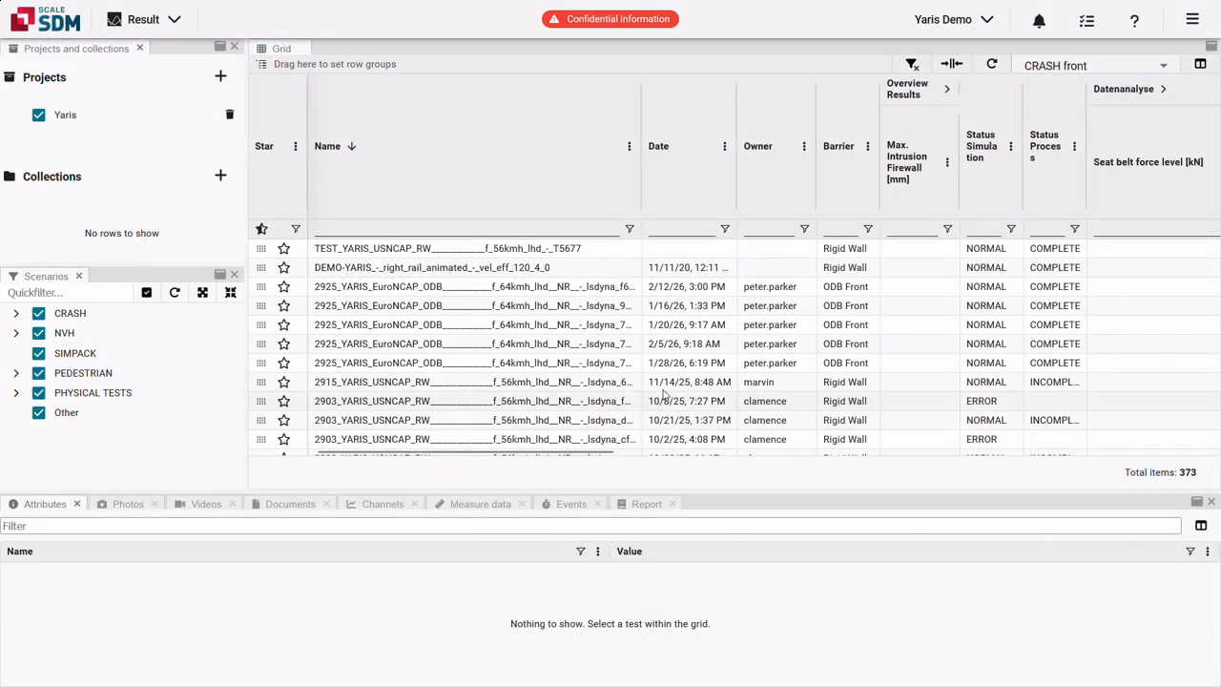
Create a new test from a test row's context menu and assign it to project Yaris.
right_click(621, 345)
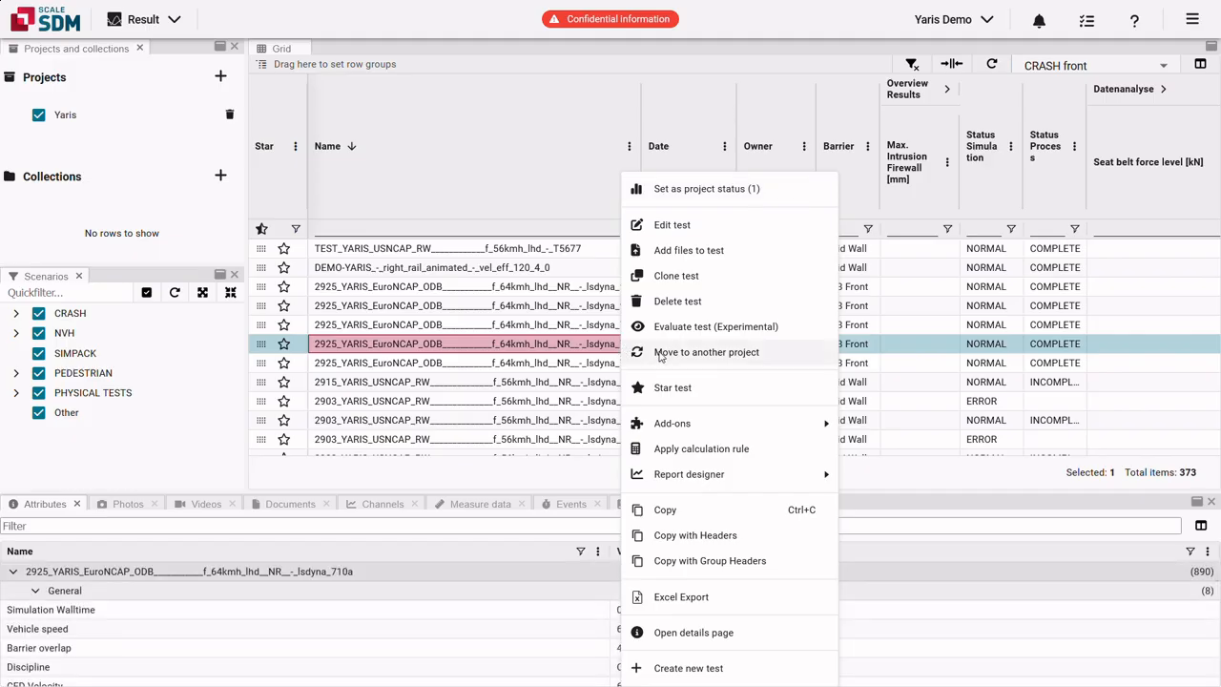
click(689, 668)
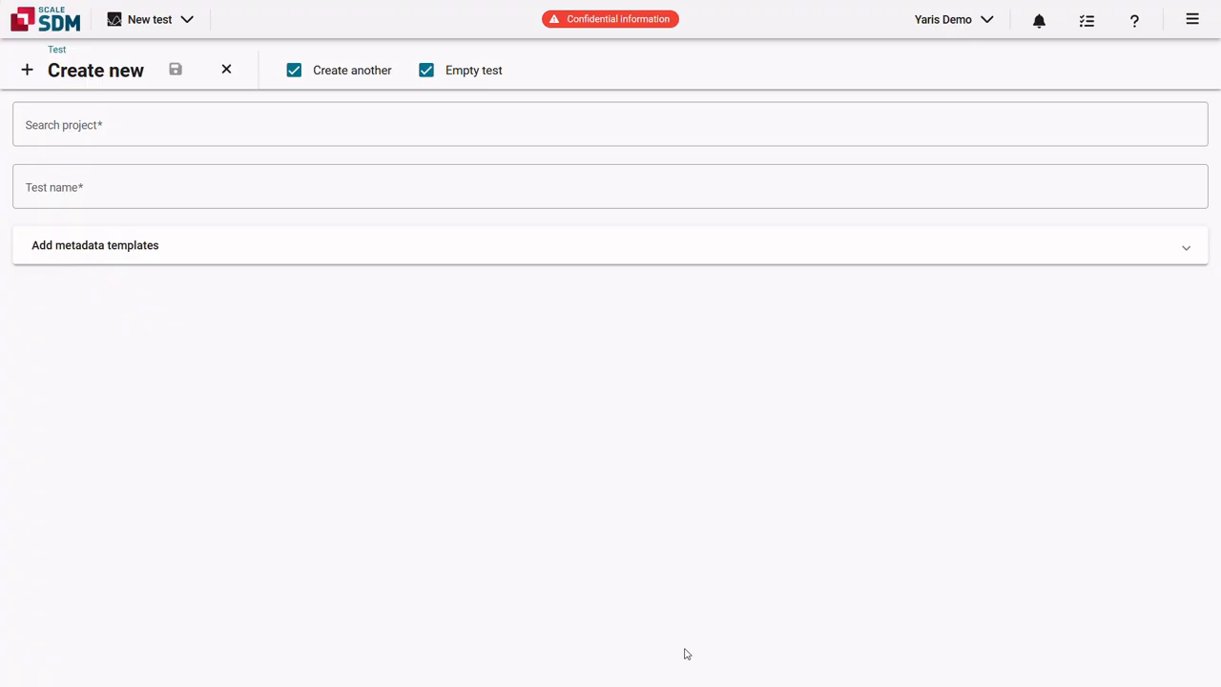
click(259, 127)
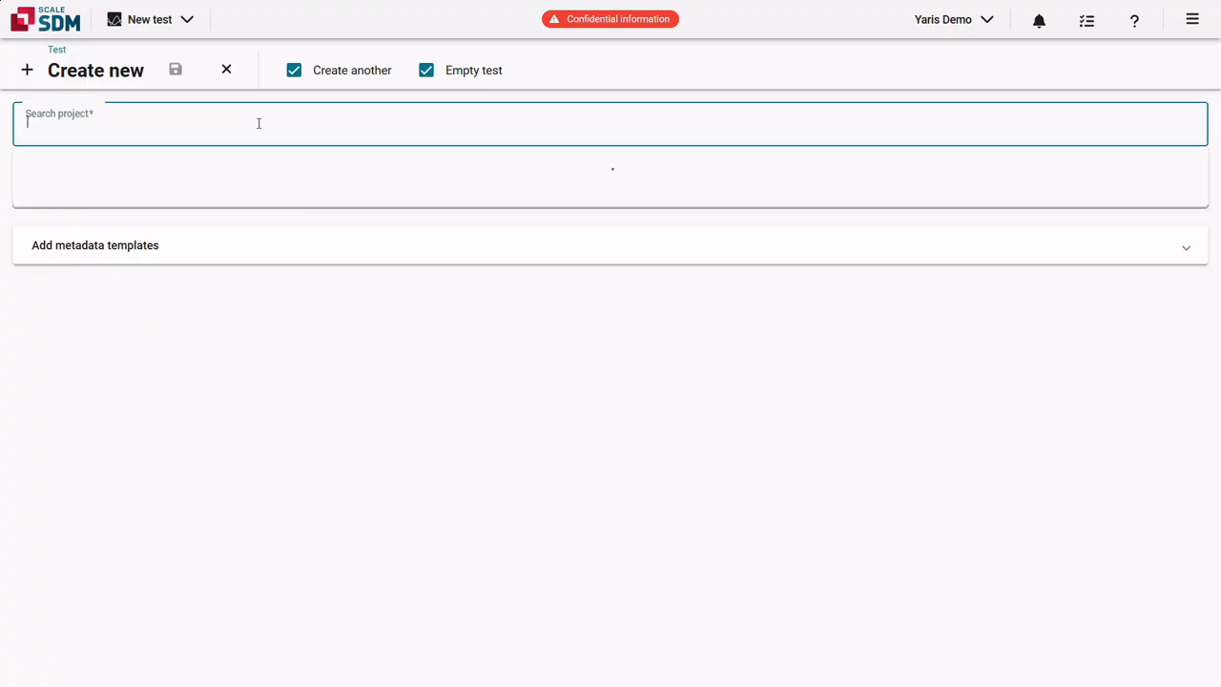
text(yaris)
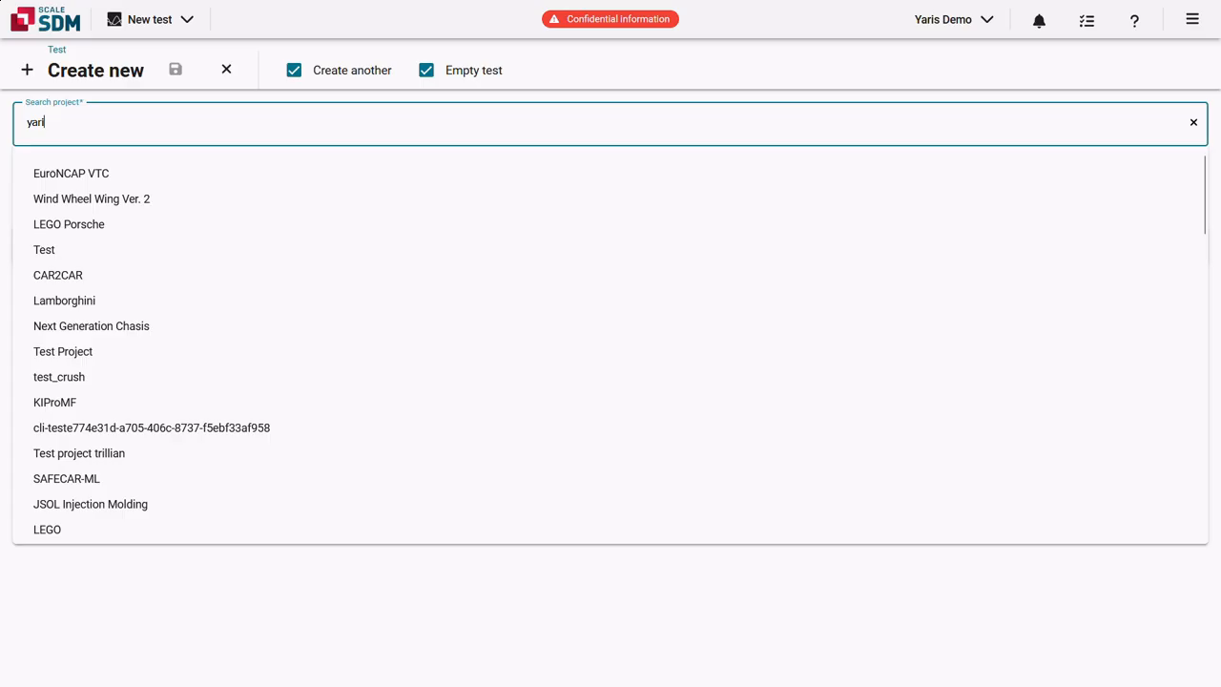
click(251, 172)
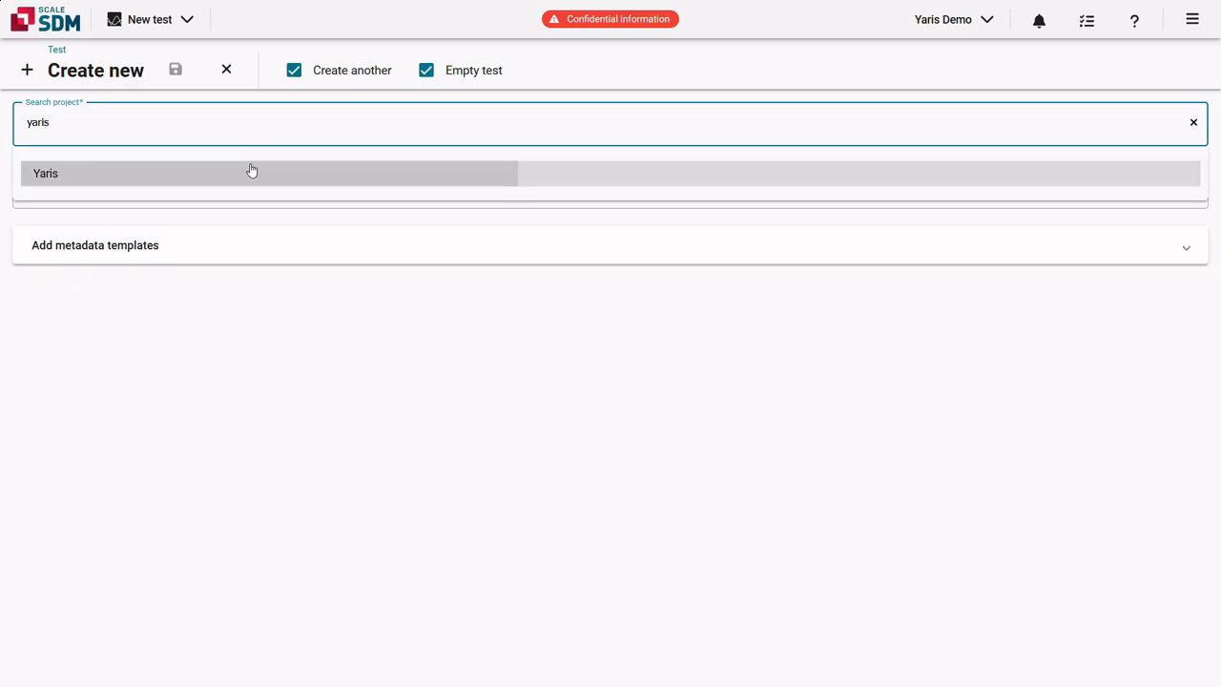
Enter 'Example test' as the new test's name.
click(245, 183)
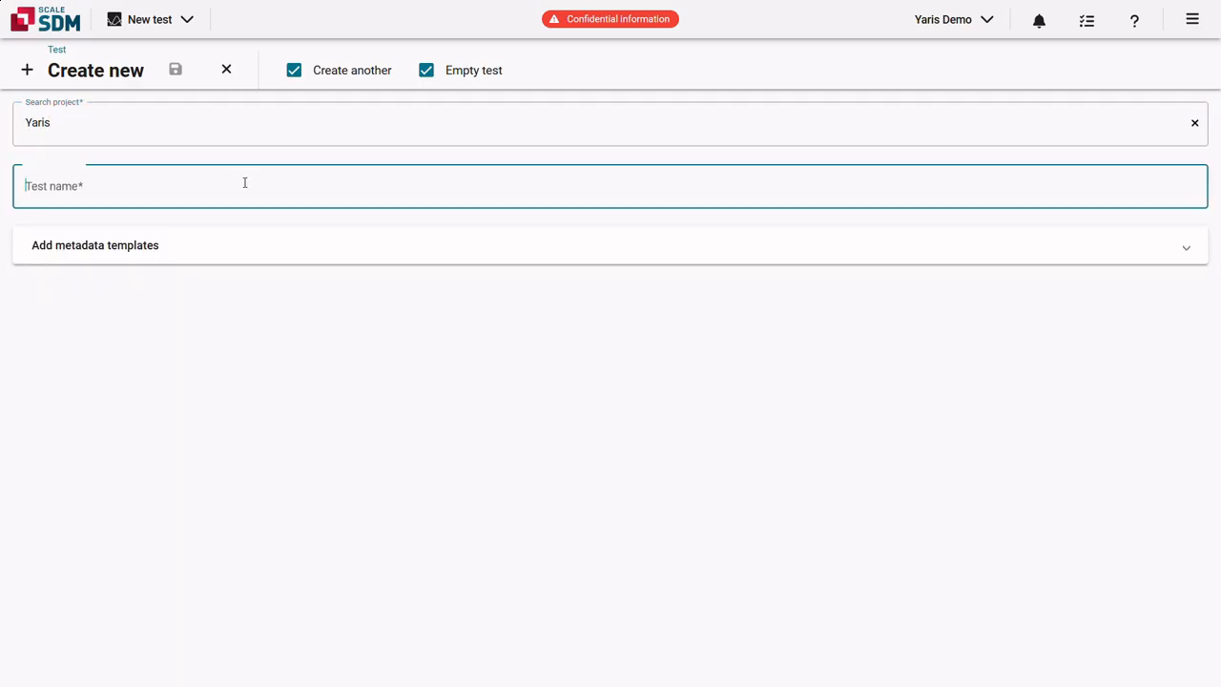
text(Example test)
click(264, 163)
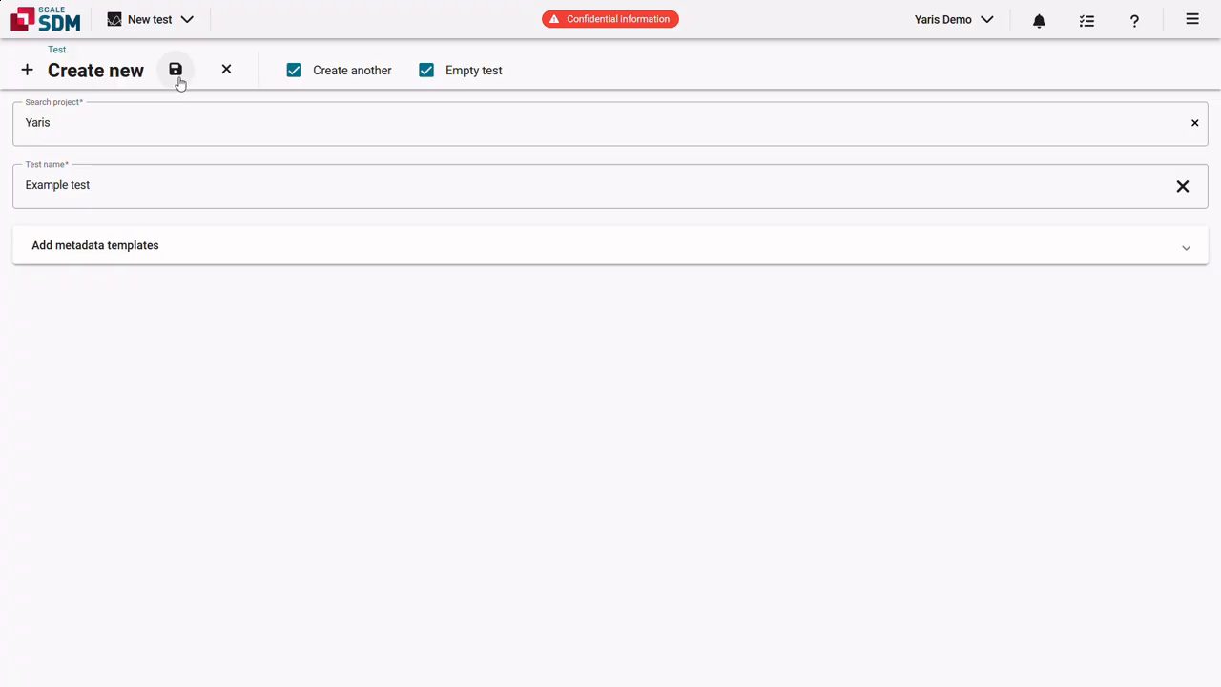
Keep Empty test checked and uncheck Create another on the new-test form.
click(291, 80)
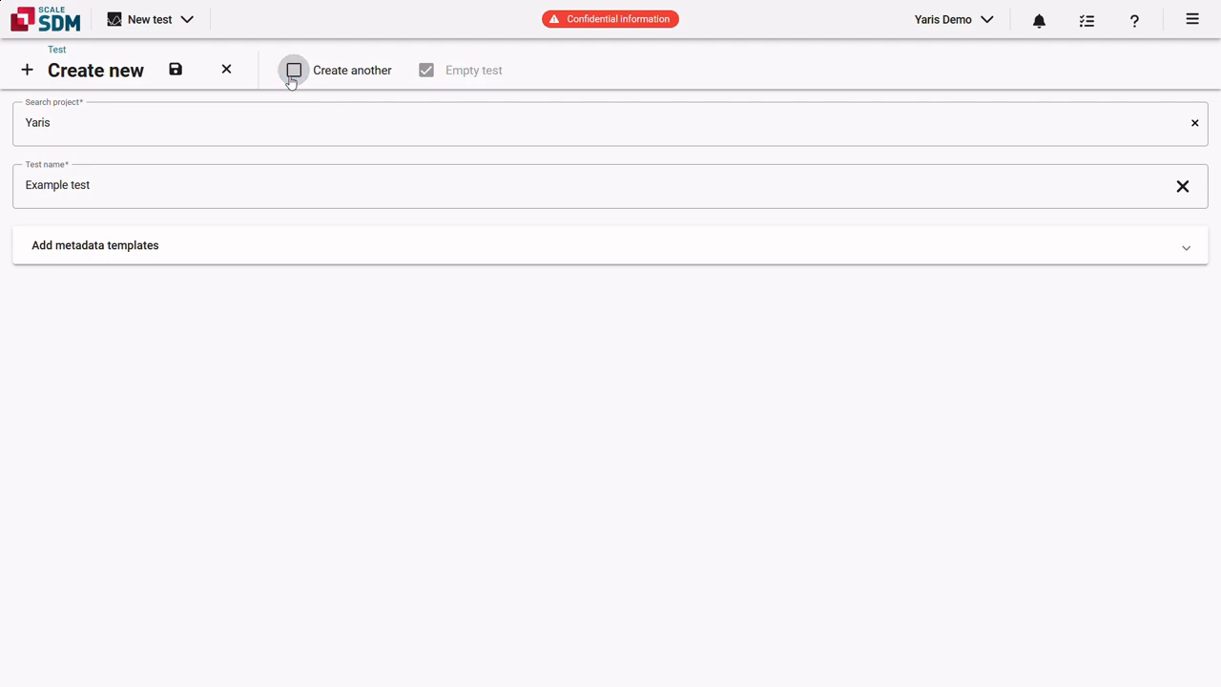
click(291, 80)
click(293, 81)
click(294, 82)
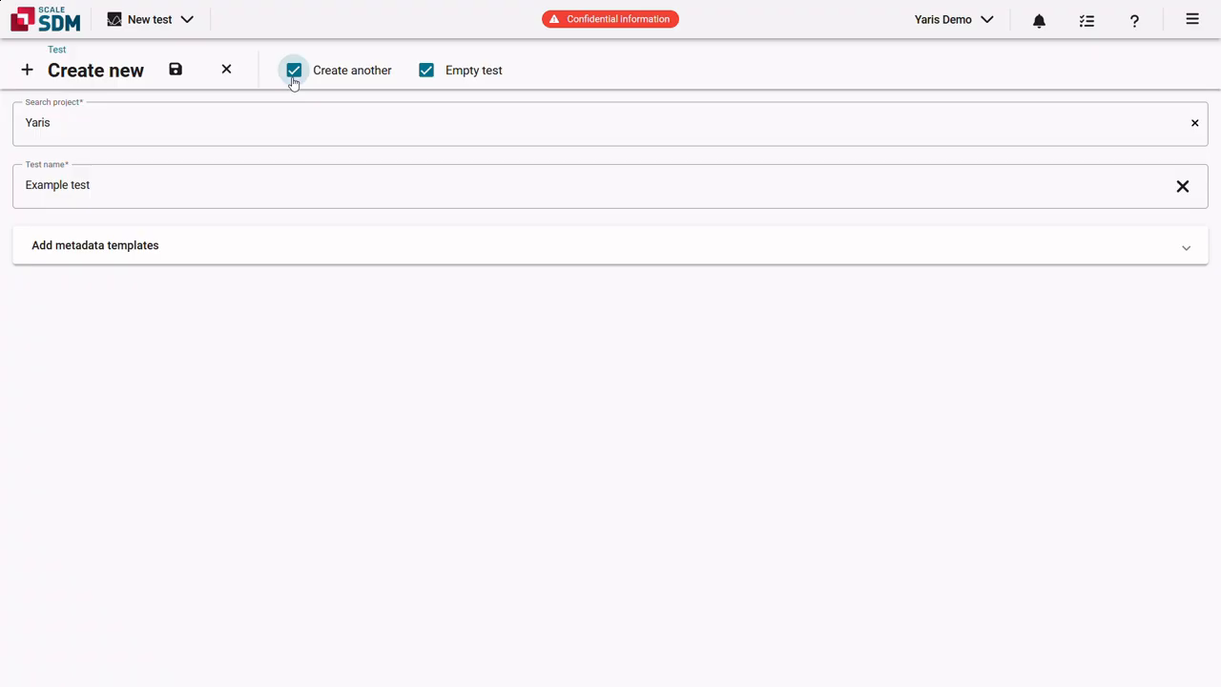
click(426, 73)
click(426, 72)
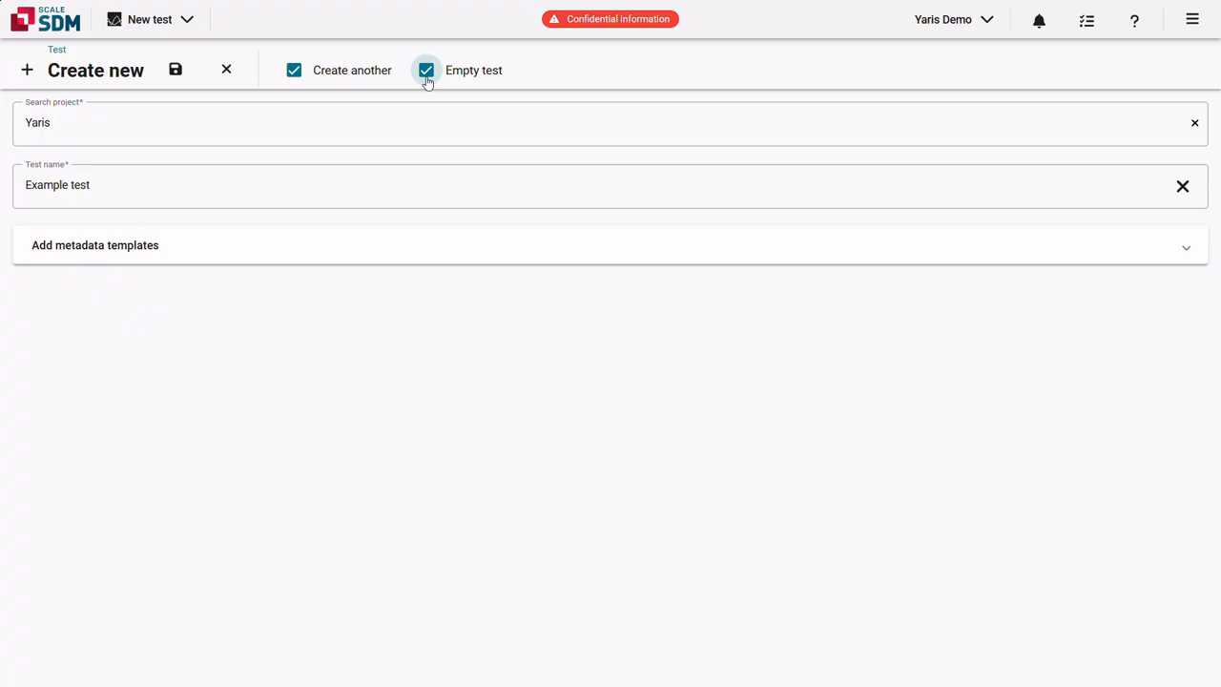
click(294, 76)
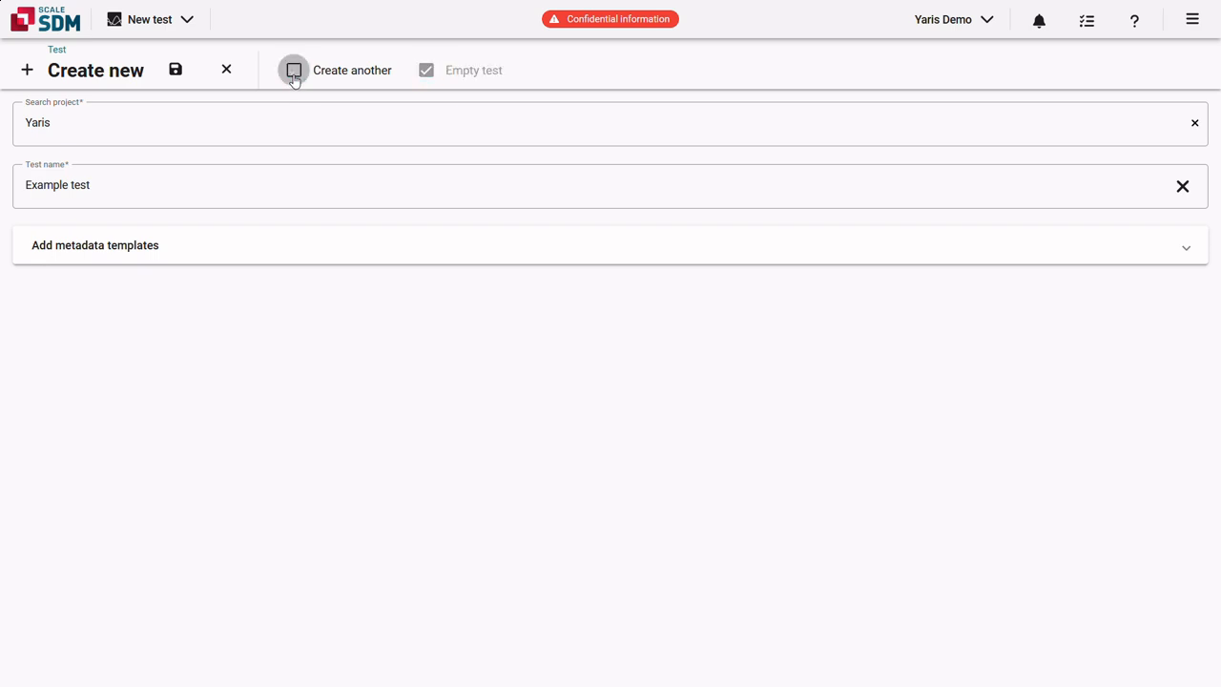
Save Example test, then open a blank new attribute form under Attributes.
click(175, 71)
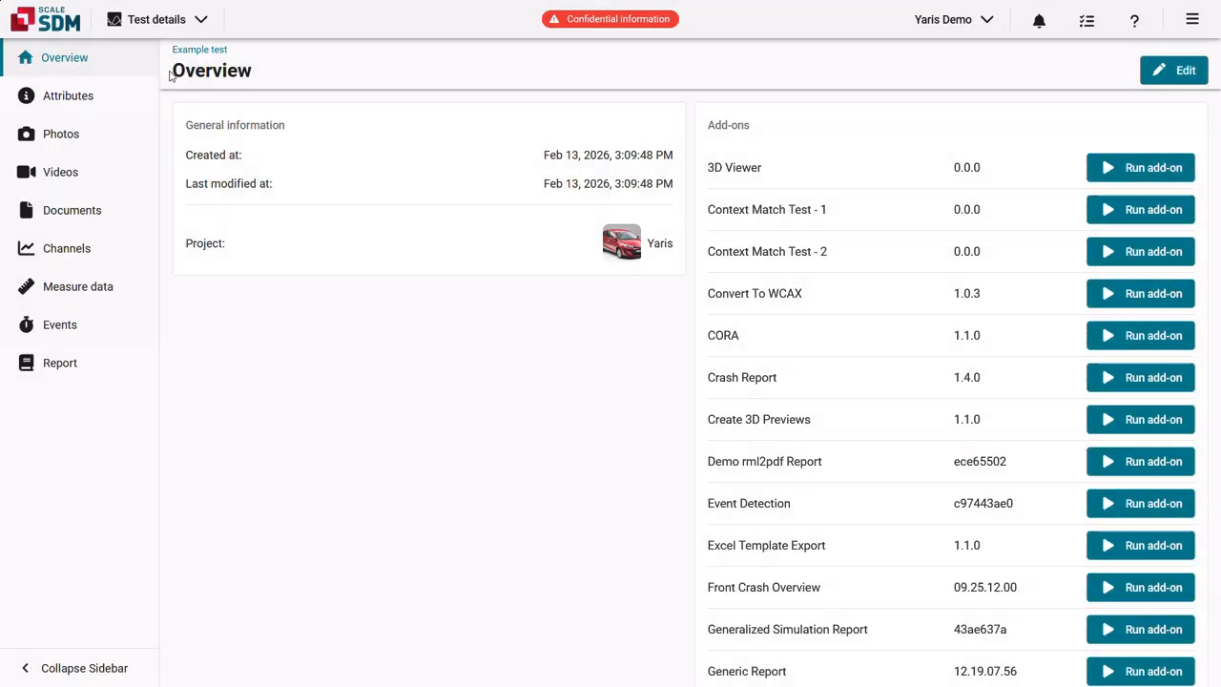
click(125, 103)
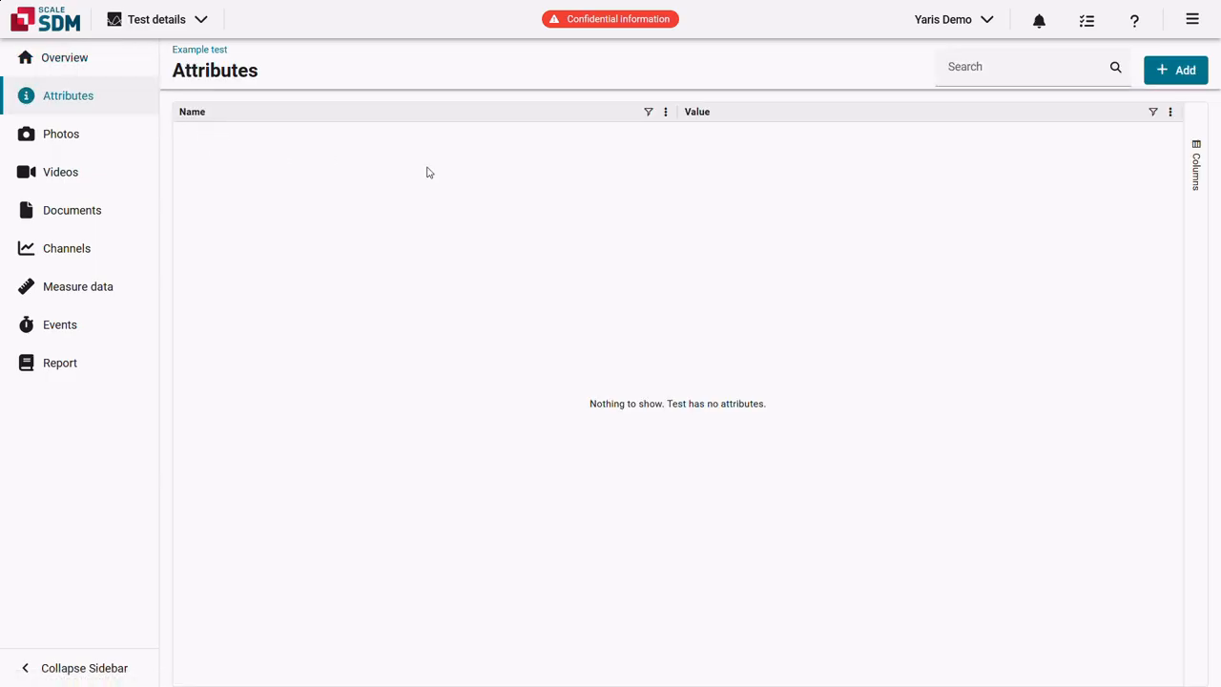
click(1161, 83)
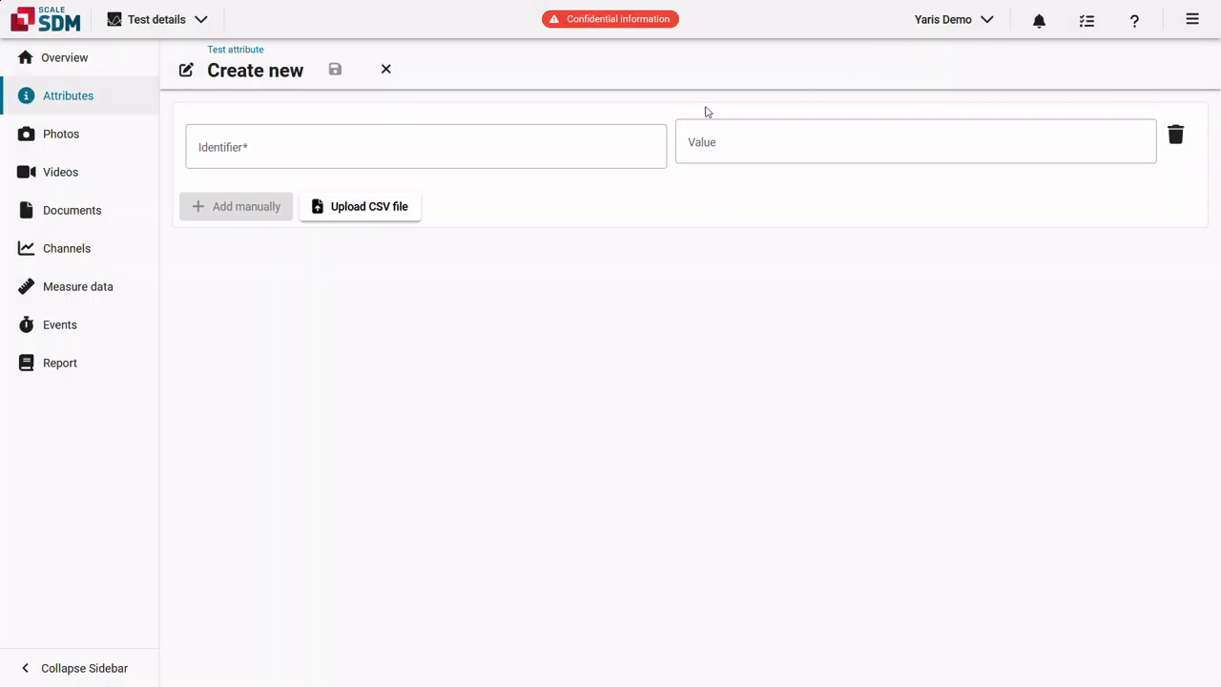
Add a Vehicle speed attribute with the value 56 km/h.
click(602, 147)
text(speed)
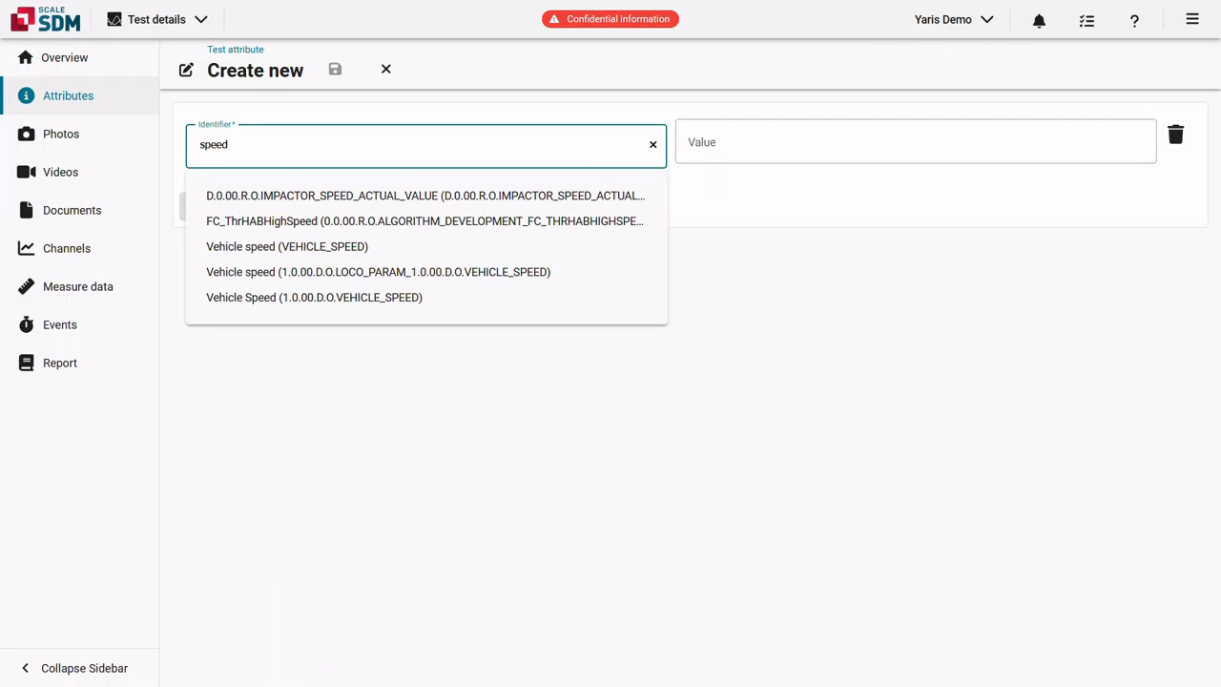
click(568, 248)
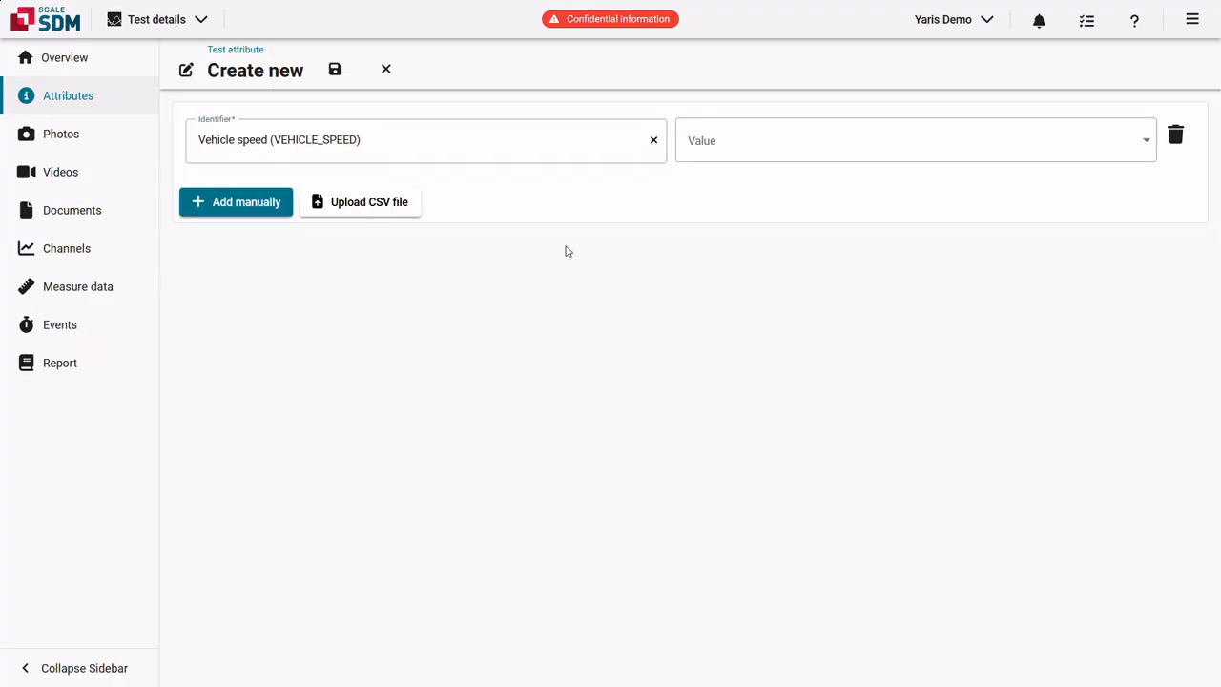
click(744, 147)
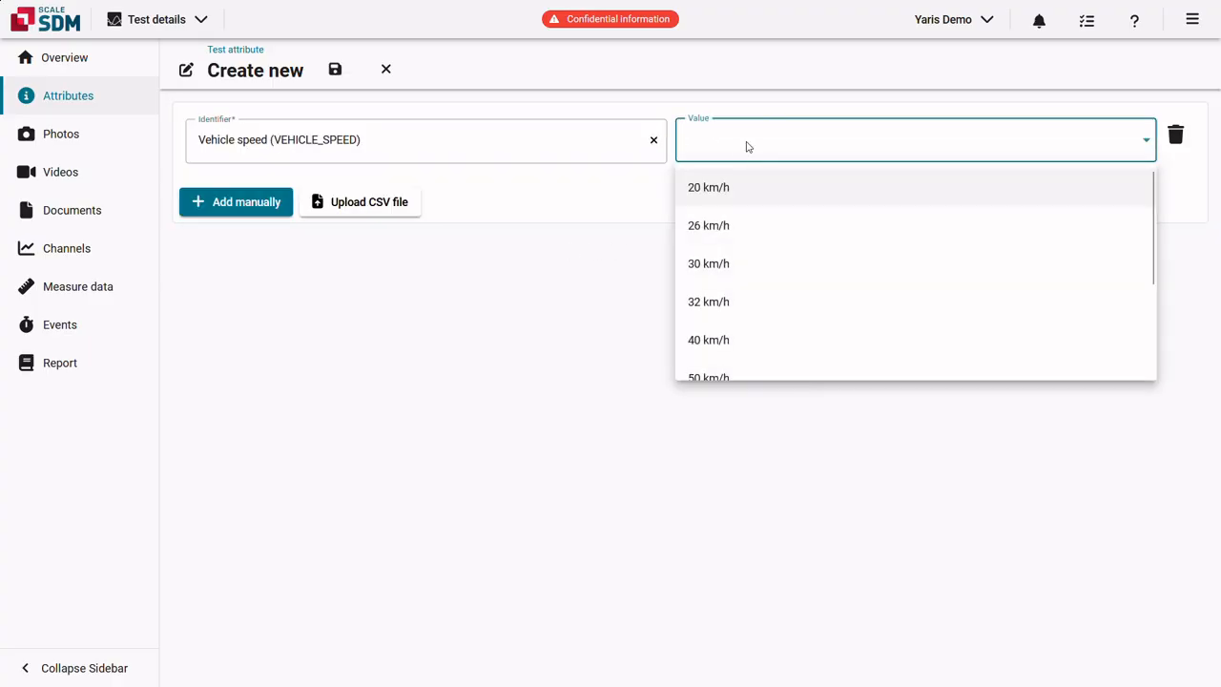
scroll(741, 251, down, 2)
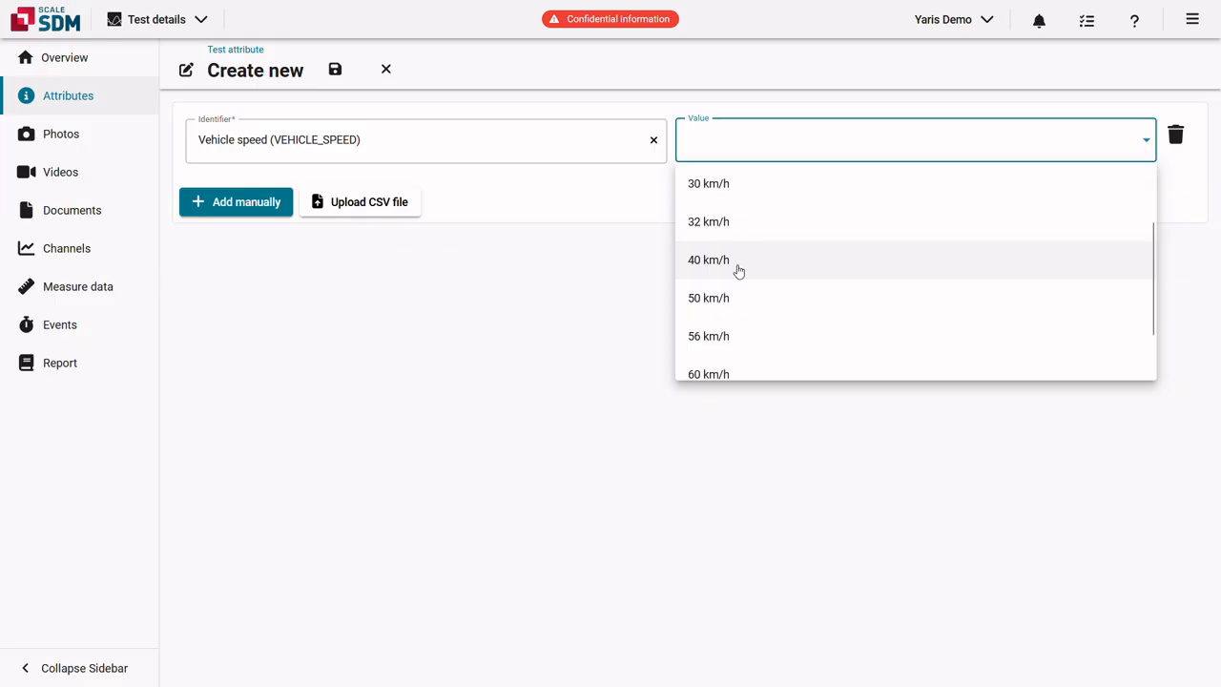
click(733, 339)
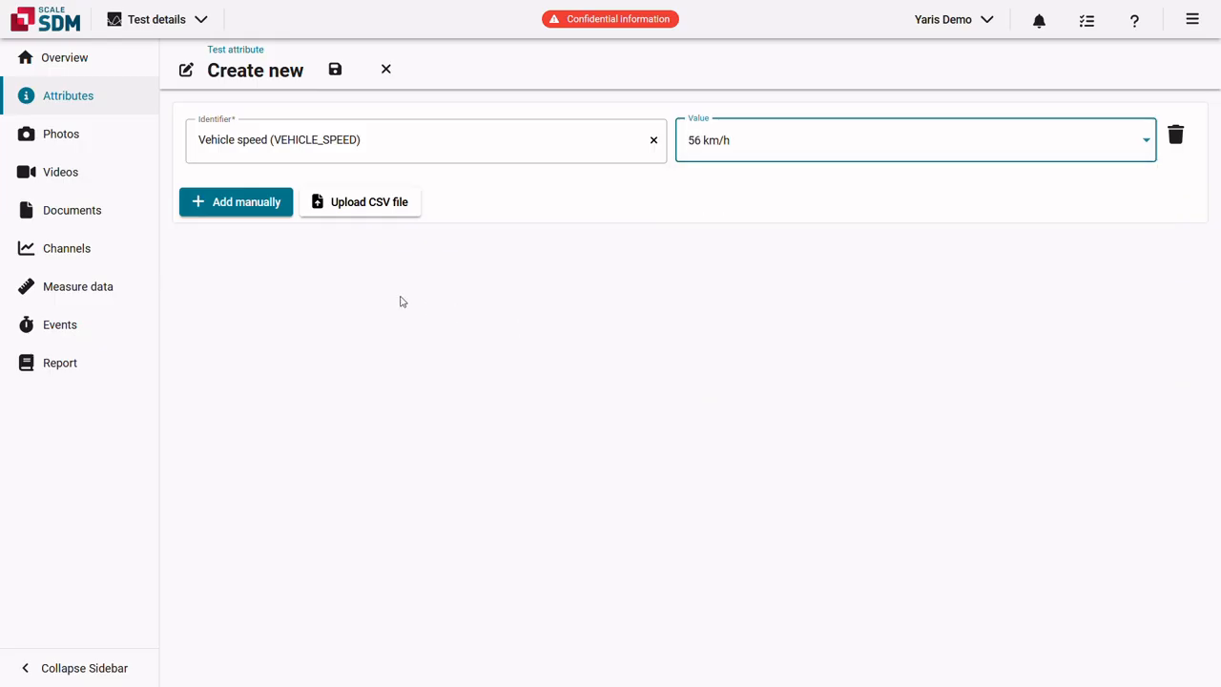
Add a Barrier type attribute set to MDB and save the test's attributes.
click(273, 210)
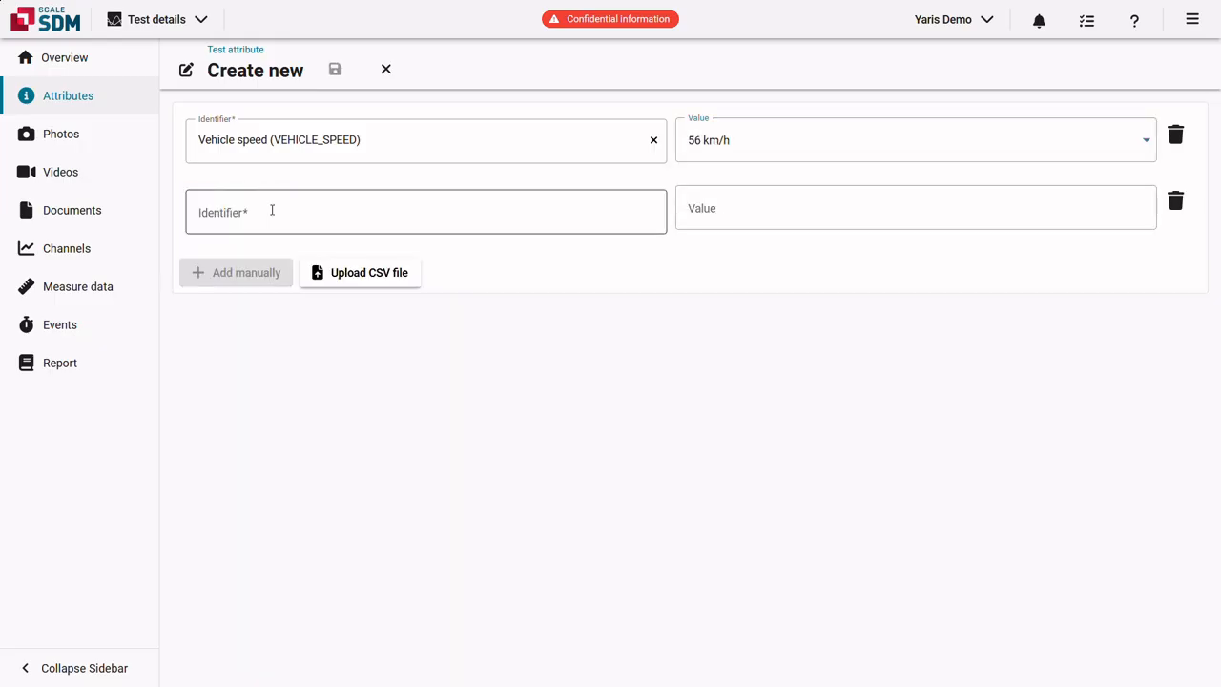
click(272, 210)
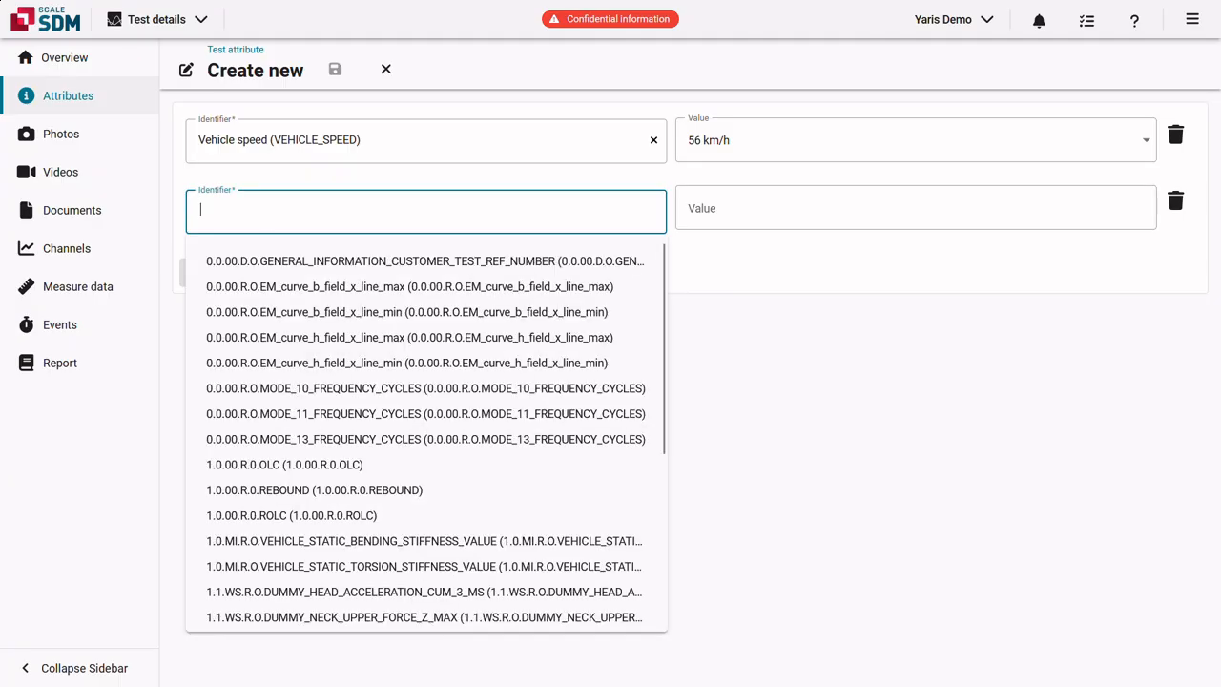
text(barrier)
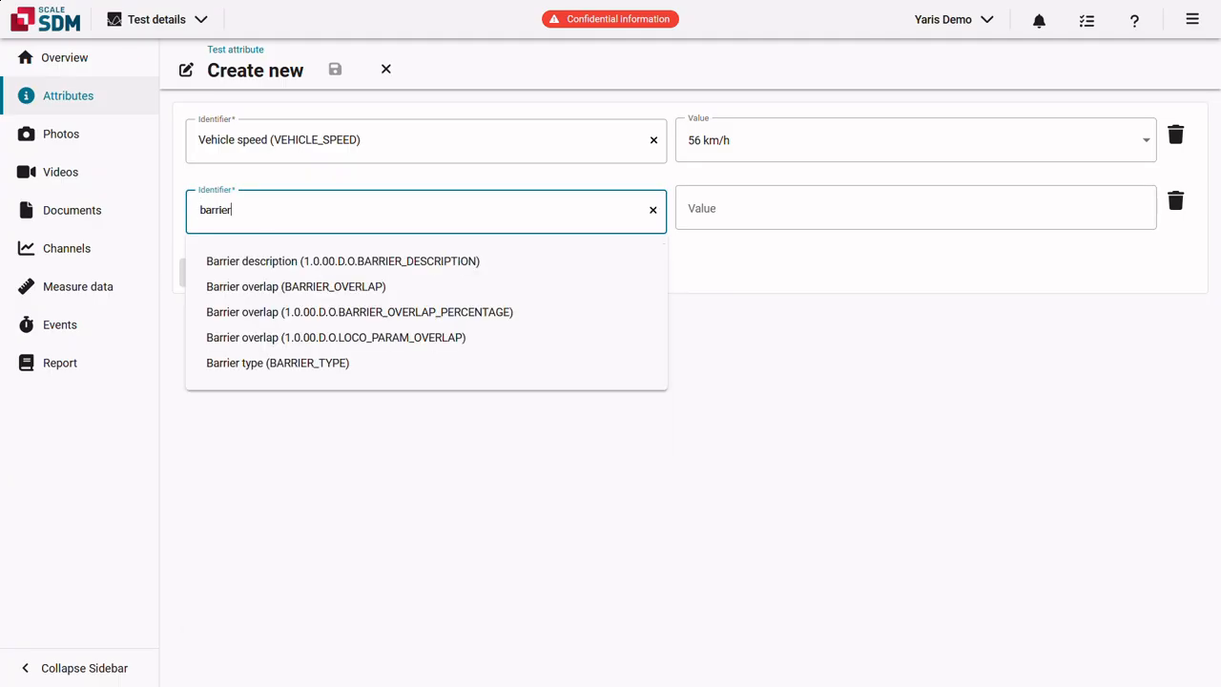
click(280, 366)
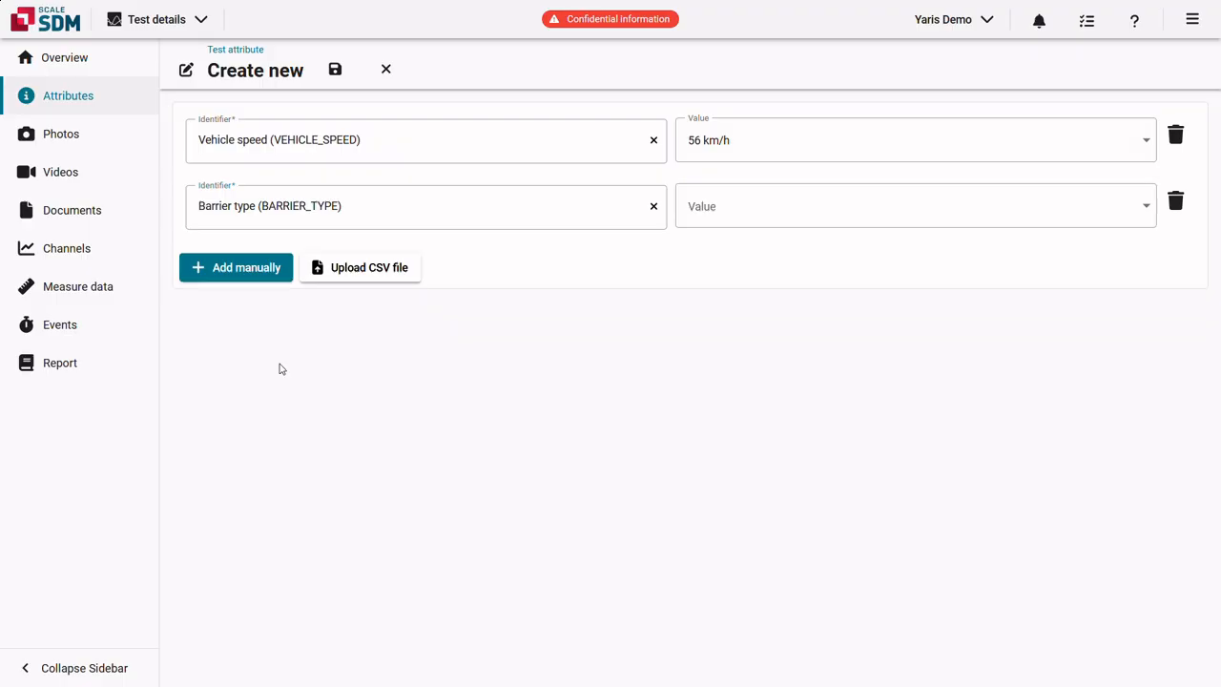
click(737, 217)
click(731, 291)
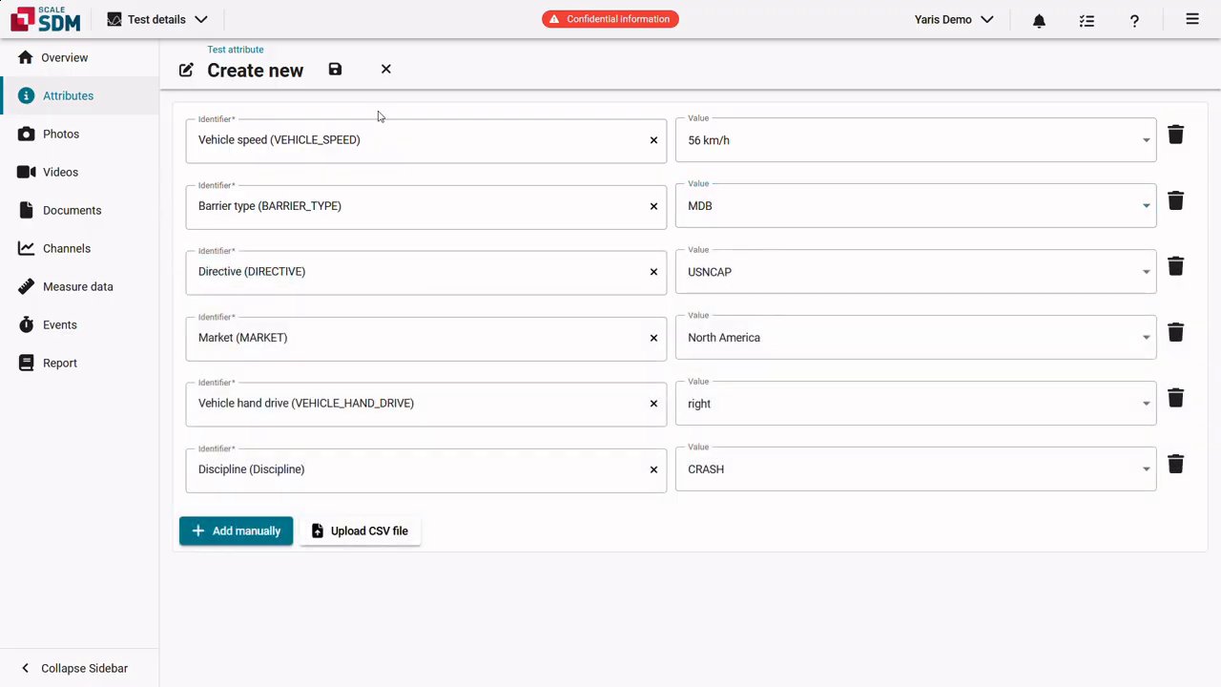
click(335, 71)
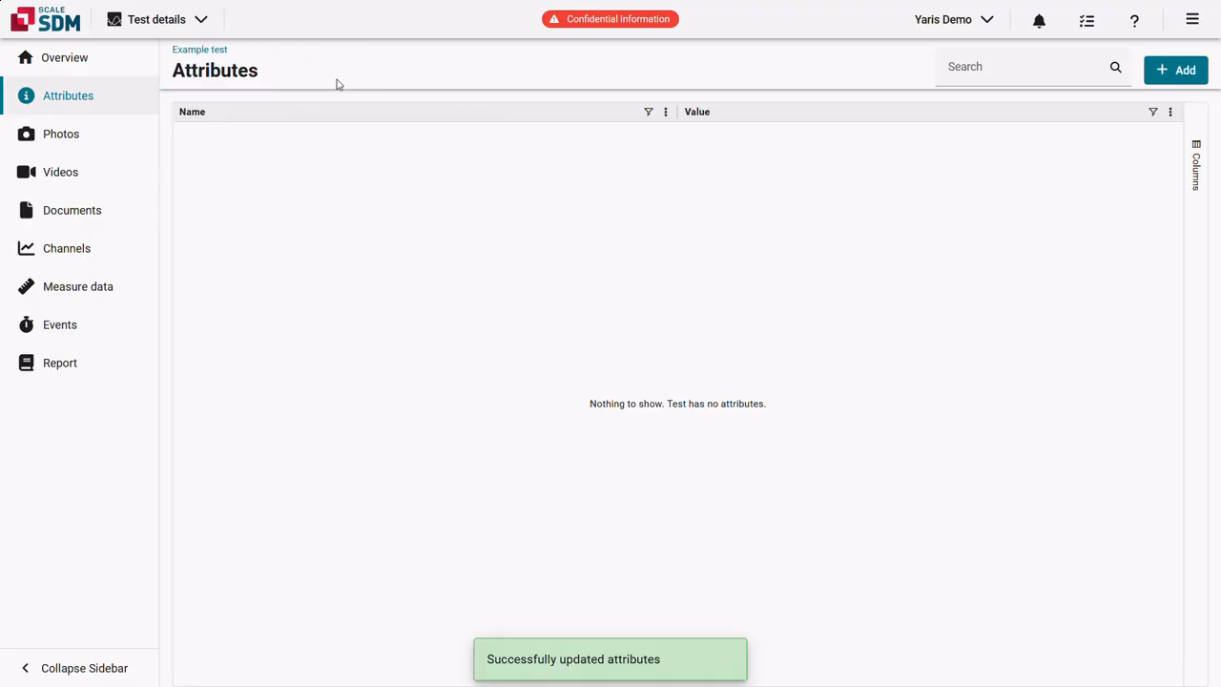
Reload the Attributes page with F5 to show the six values, then go to Photos.
key(F5)
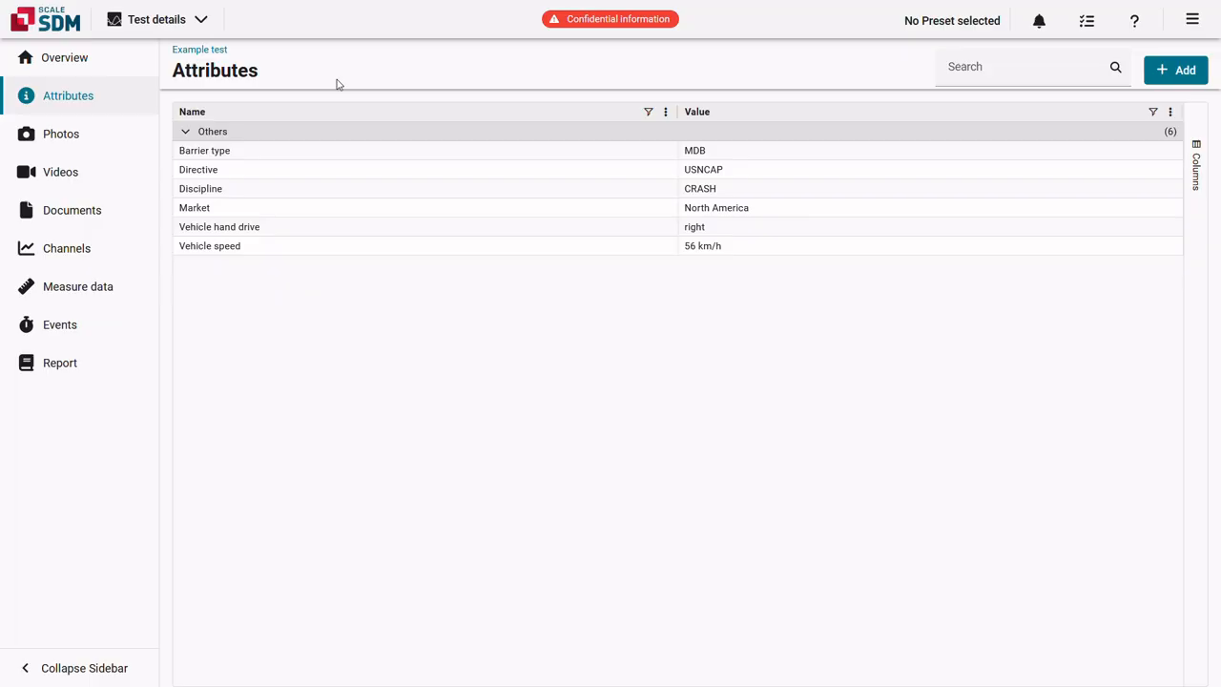
click(101, 151)
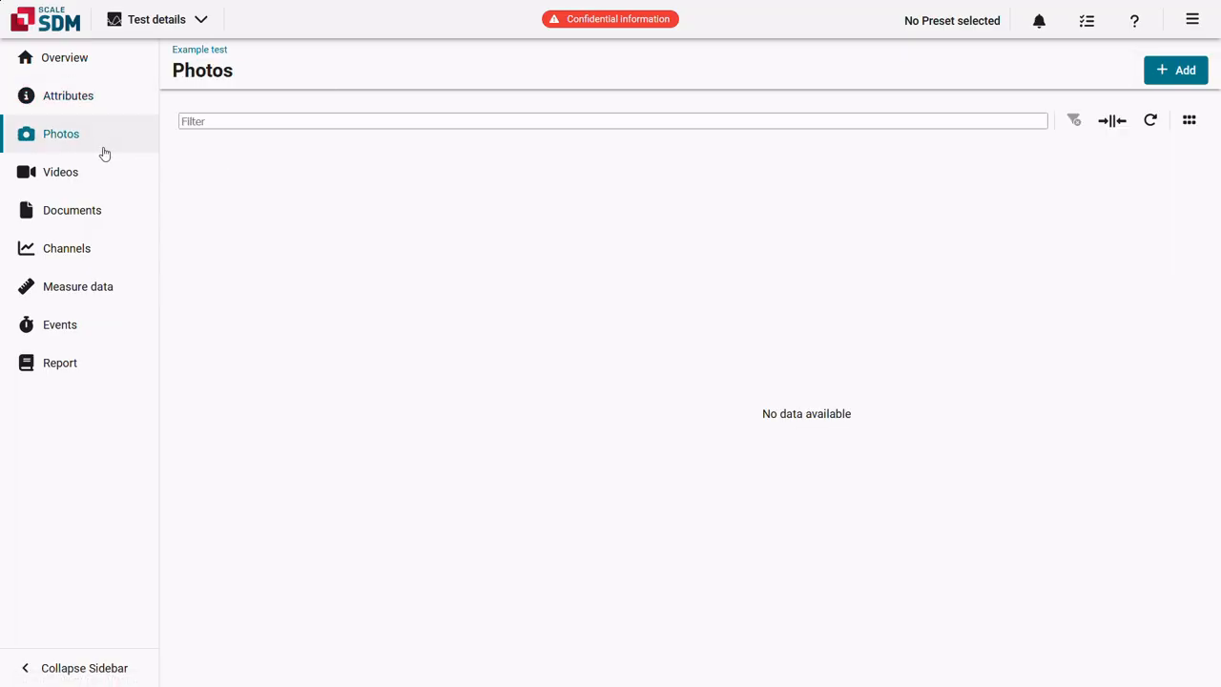
Upload overview.jpg, overview_crash.png and sideview_crash.jpg to Example test's photos.
click(1176, 73)
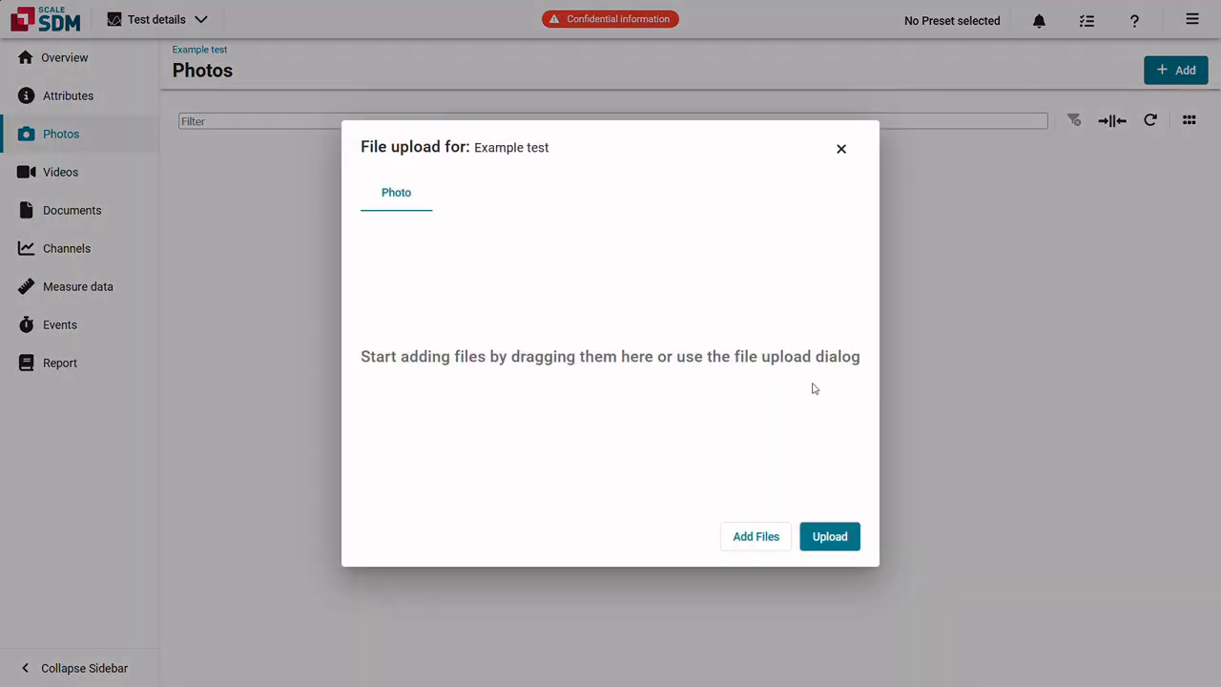
click(754, 538)
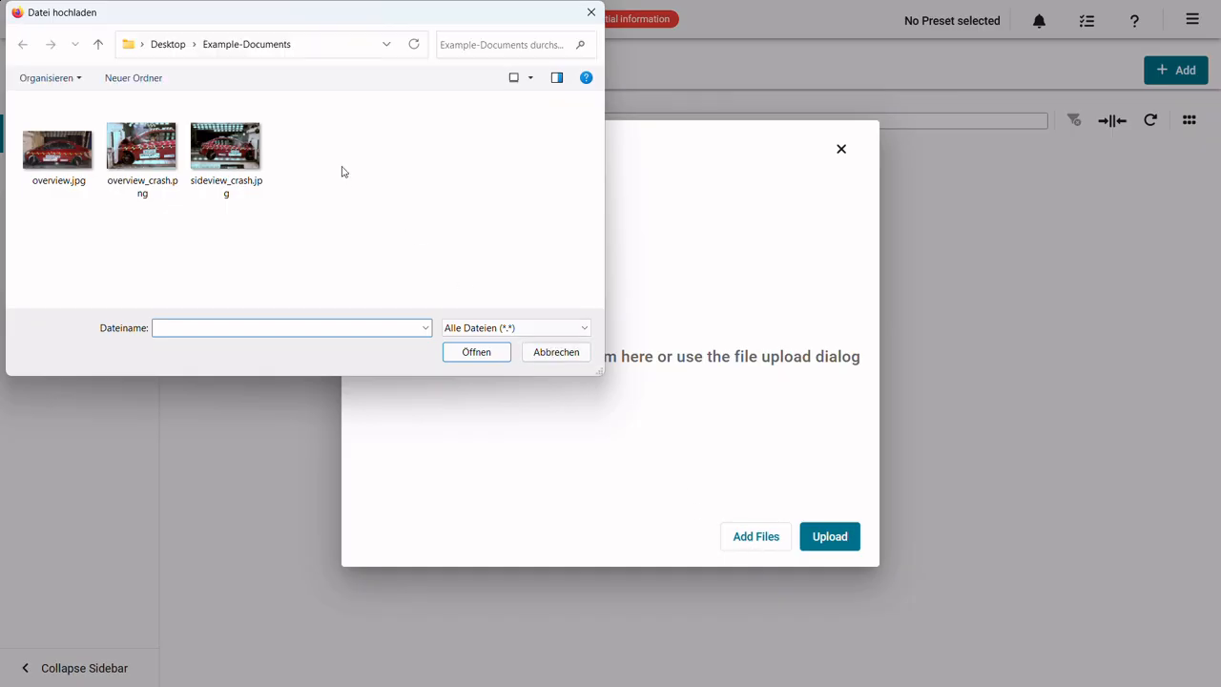
drag(312, 150, 82, 159)
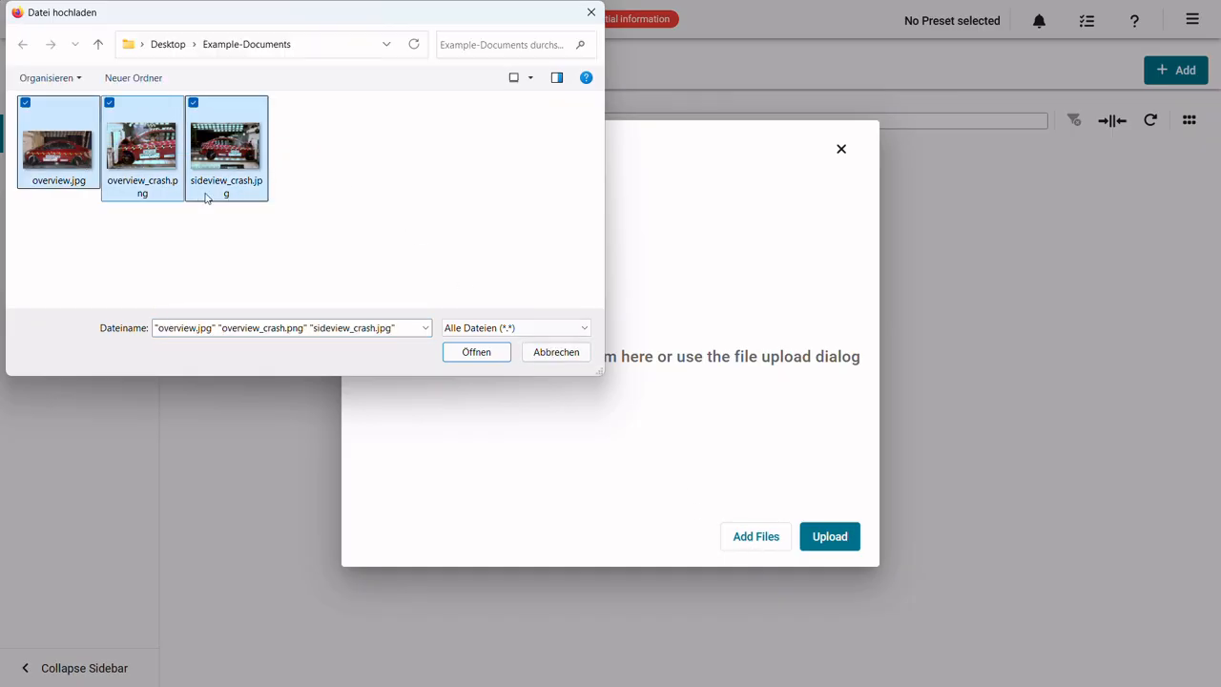
click(481, 355)
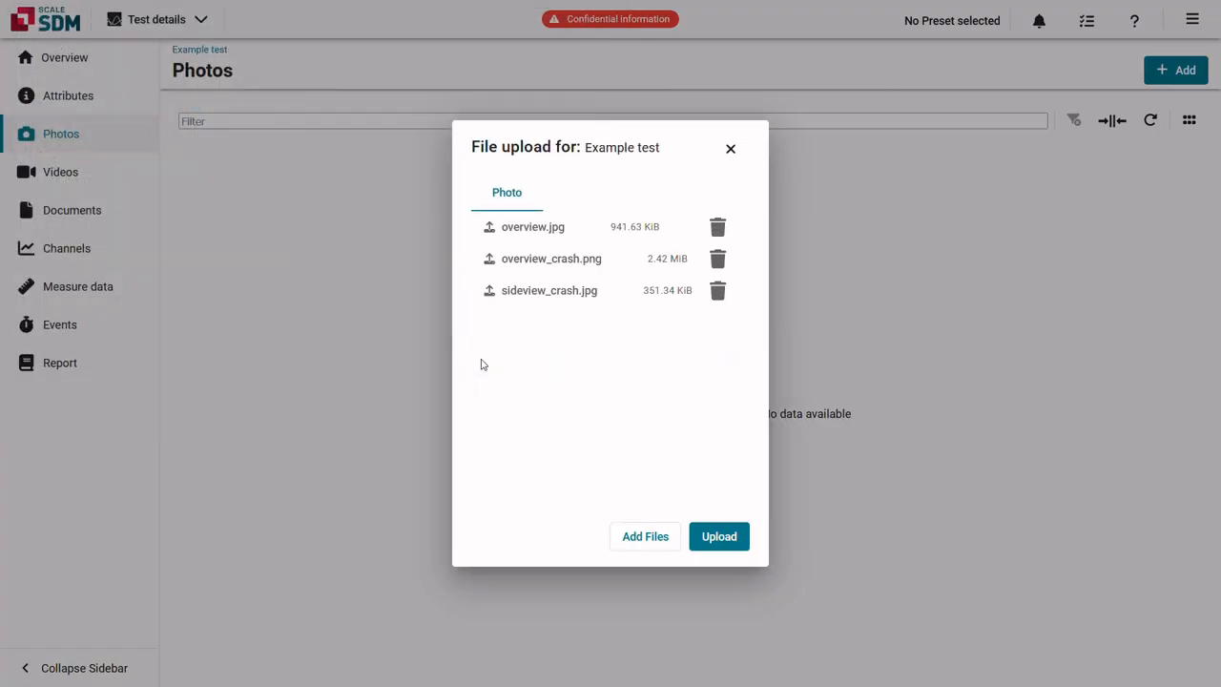
click(725, 536)
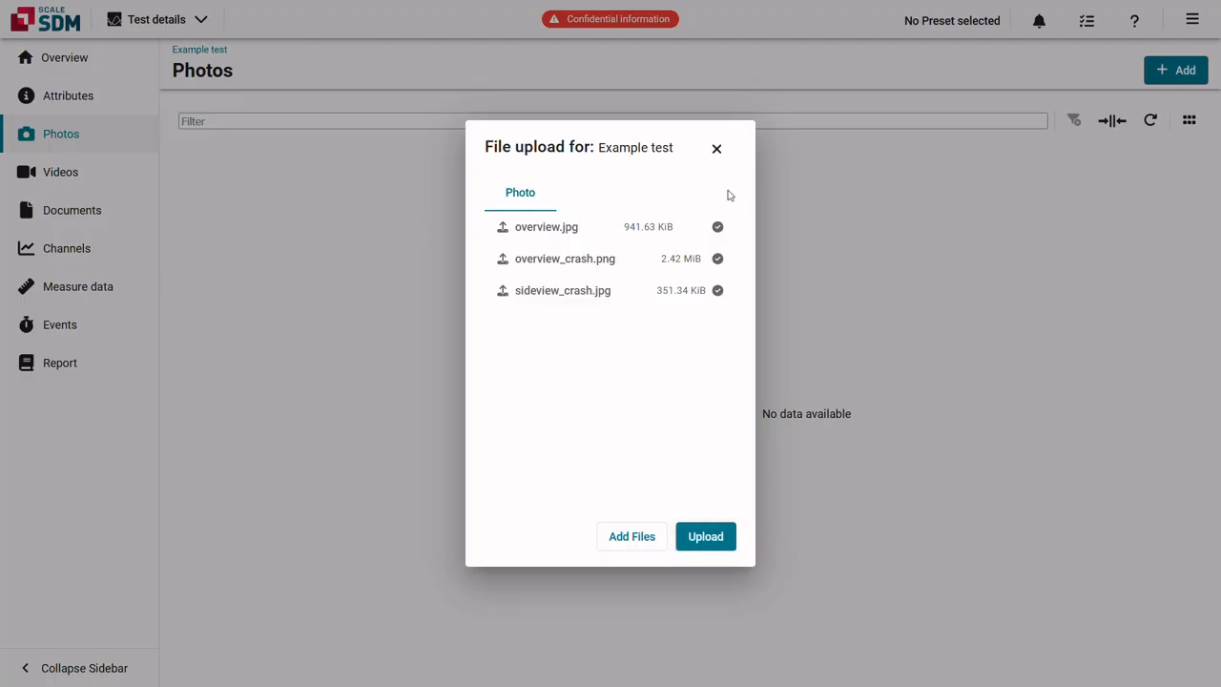
click(716, 150)
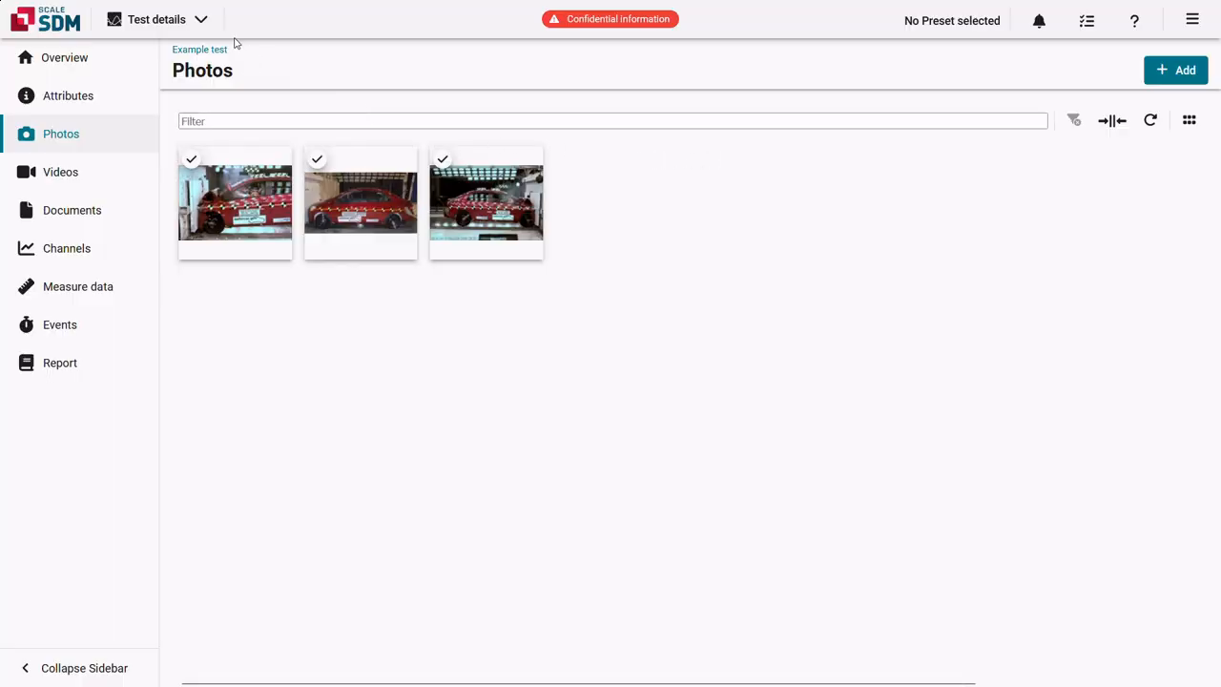
Change the header view from Test details to Result.
click(210, 23)
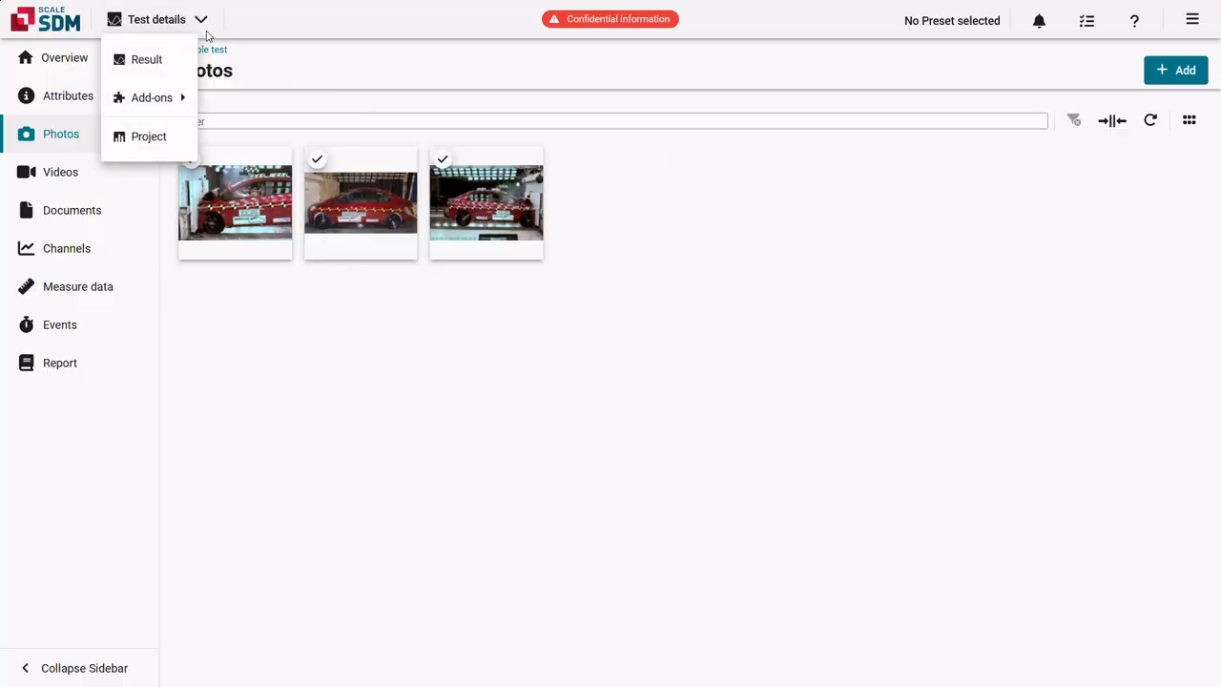
click(153, 60)
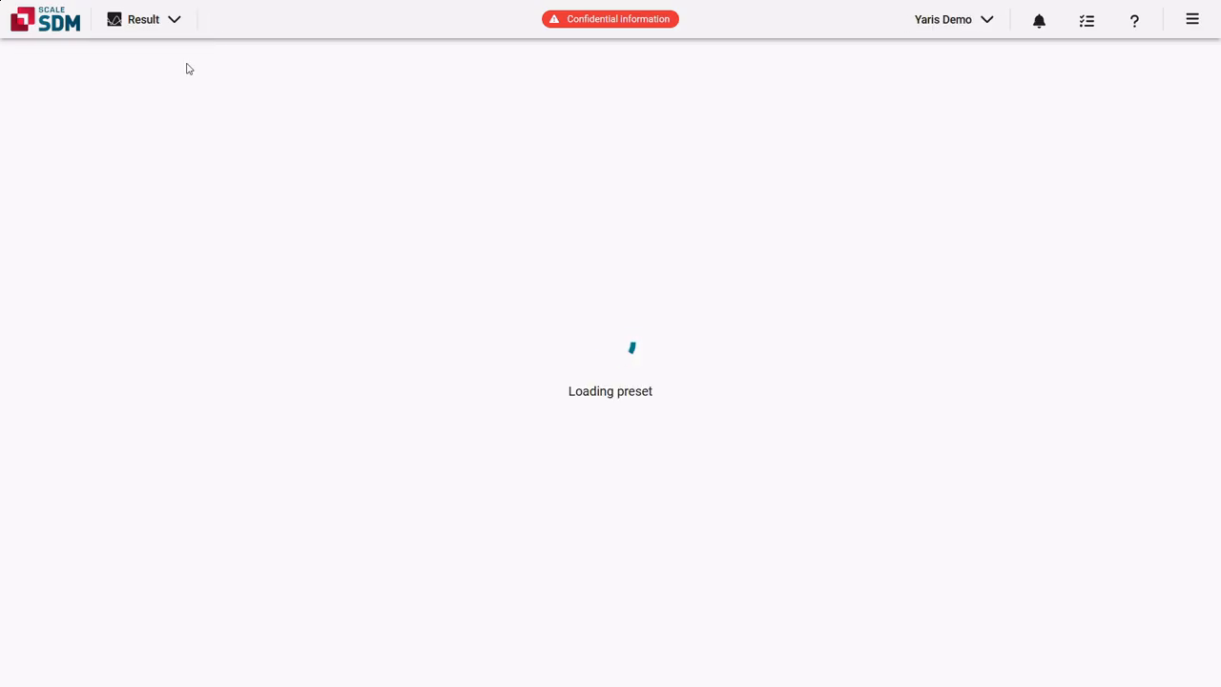